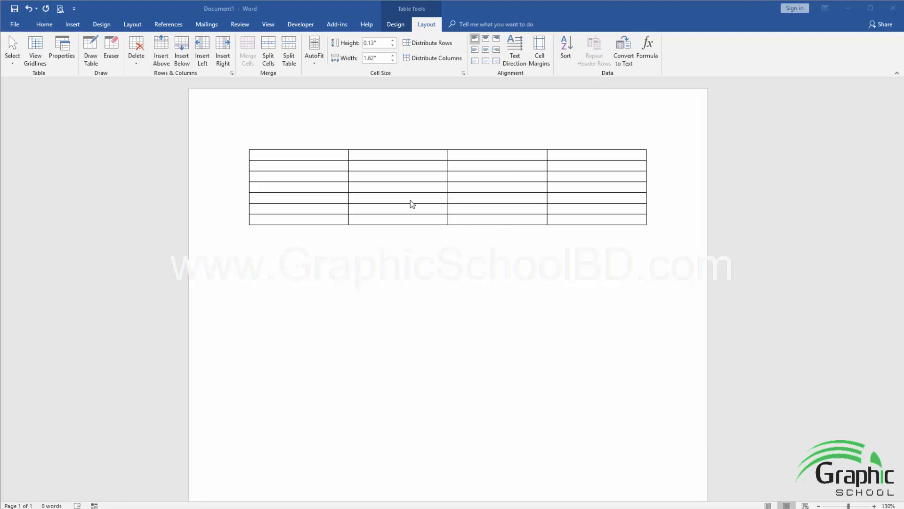
- Enlarge the table's first row to a height of about 0.87"
key("alt+Tab")
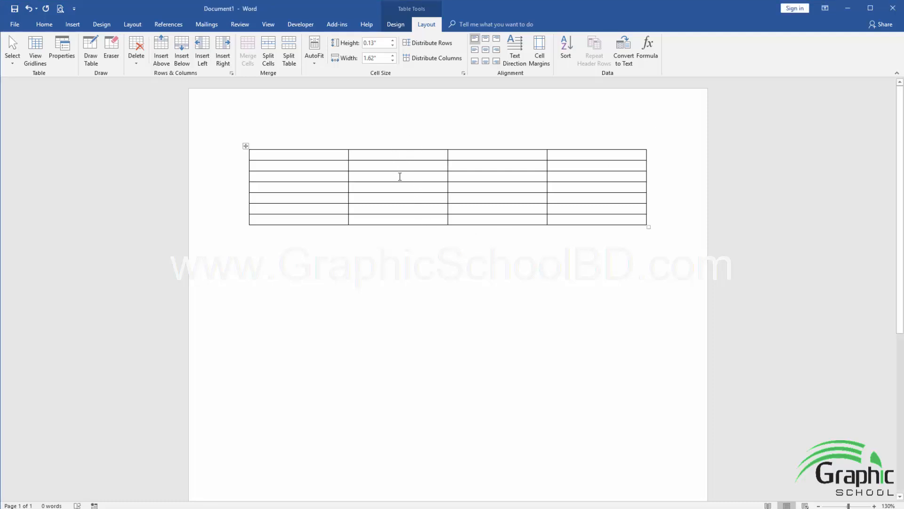
left_click(399, 177)
left_click(324, 157)
left_click(395, 155)
left_click_drag(362, 162, 361, 203)
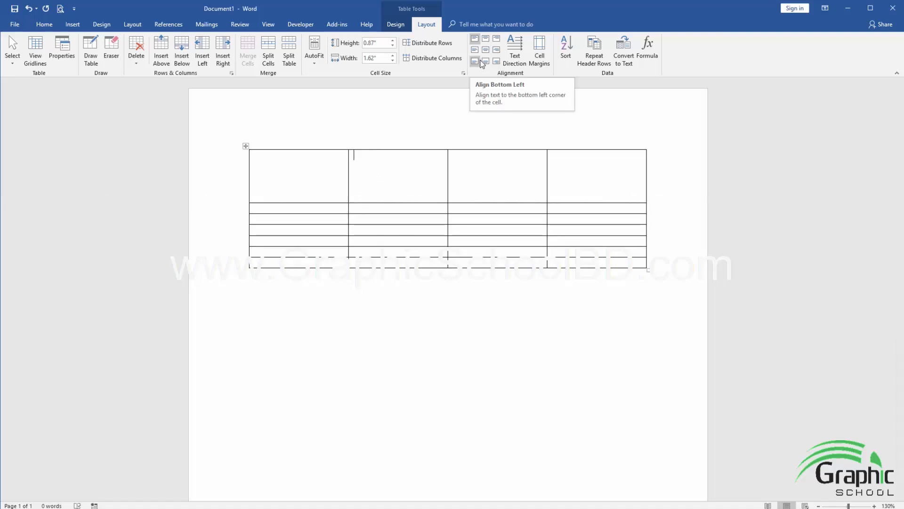
- Enter GraphicSchoolBD in the first row's second cell and widen the second column to about 2.06"
type("Gr")
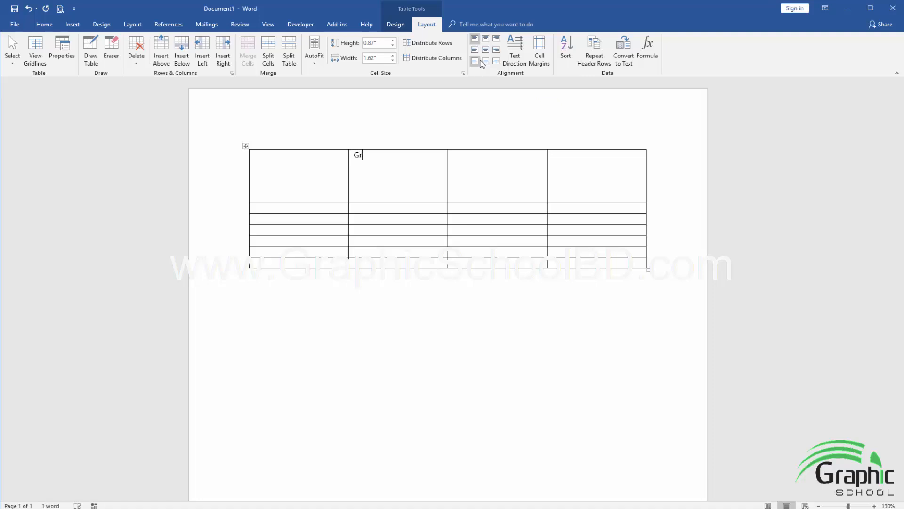
type("aphicSchoolBD")
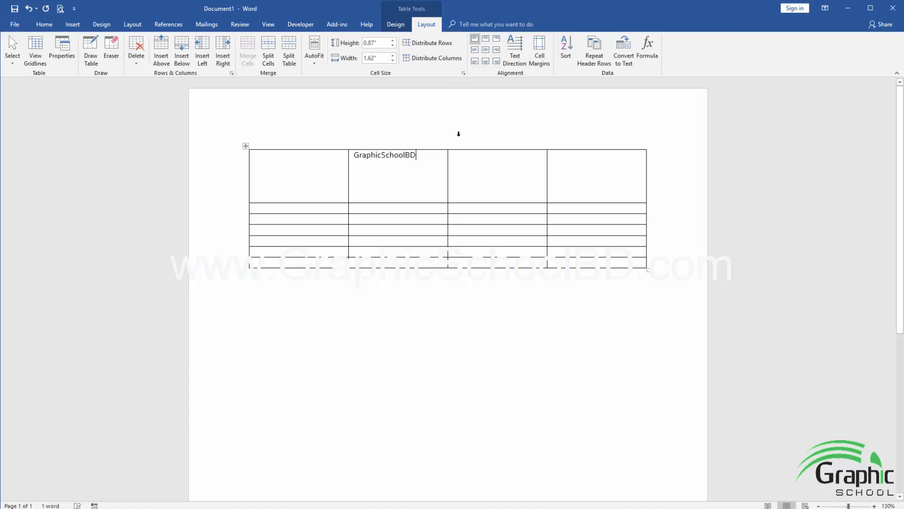
left_click_drag(448, 158, 474, 156)
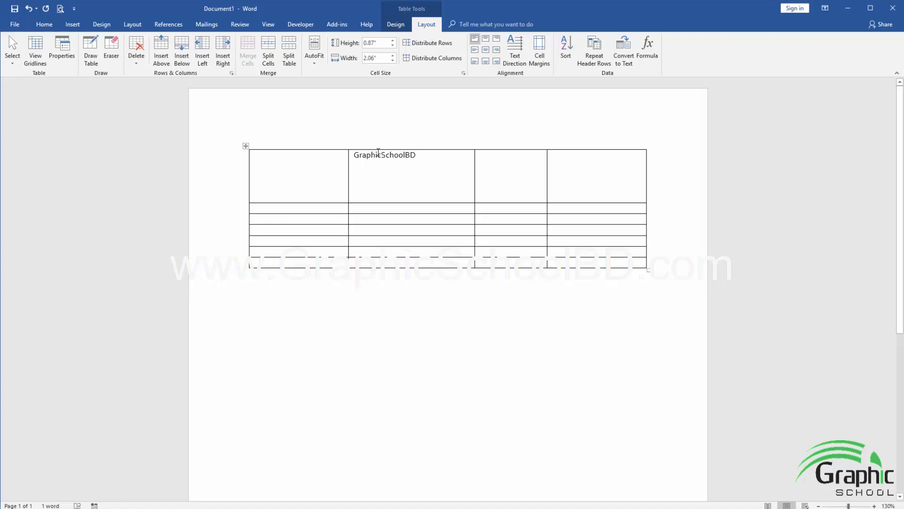
- Try the top center and top right alignments on the GraphicSchoolBD cell
left_click(487, 40)
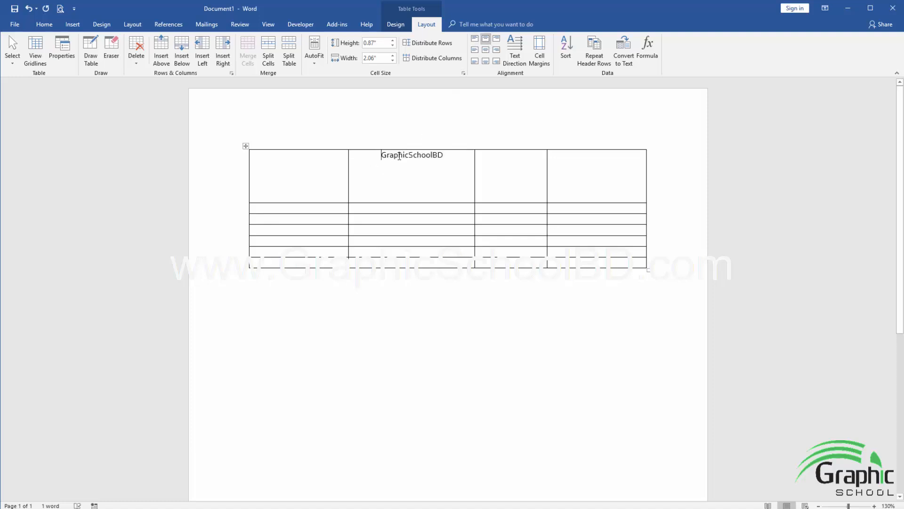
left_click(496, 38)
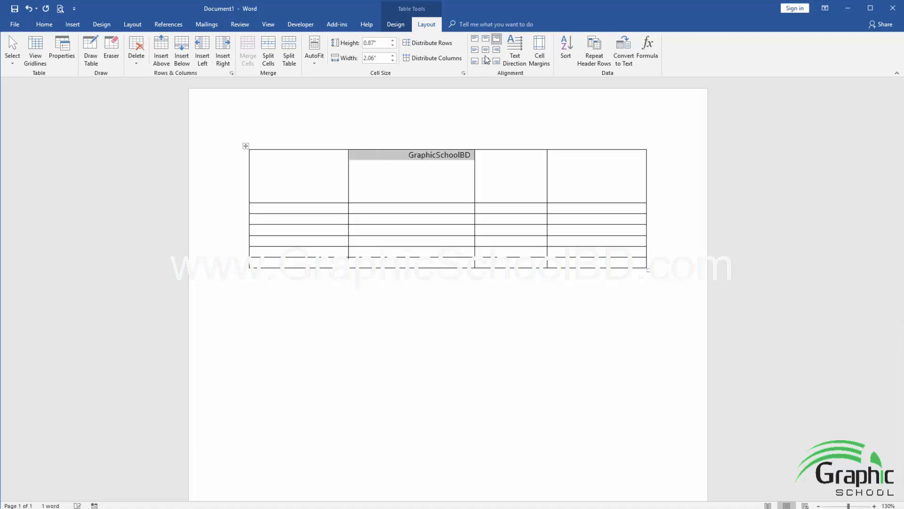
left_click(420, 156)
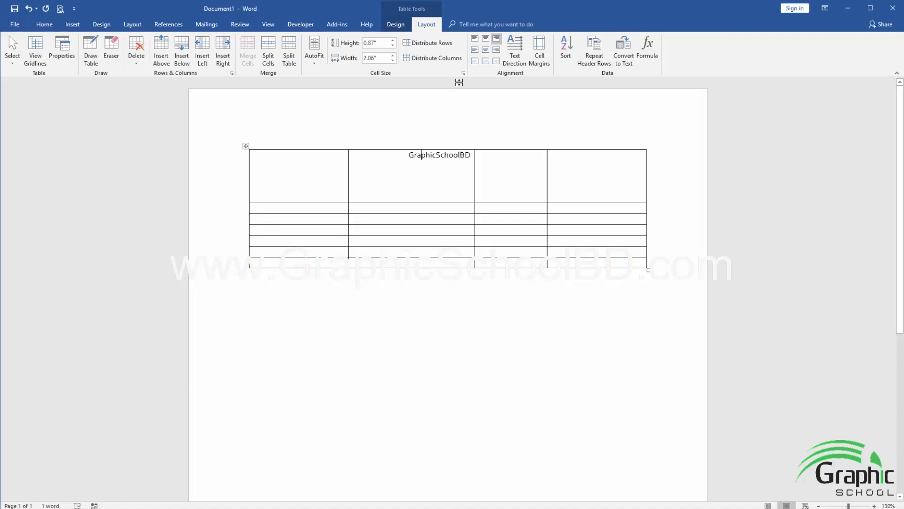
- Try the vertically centered alignments on the GraphicSchoolBD cell: center left, center and center right
left_click(476, 51)
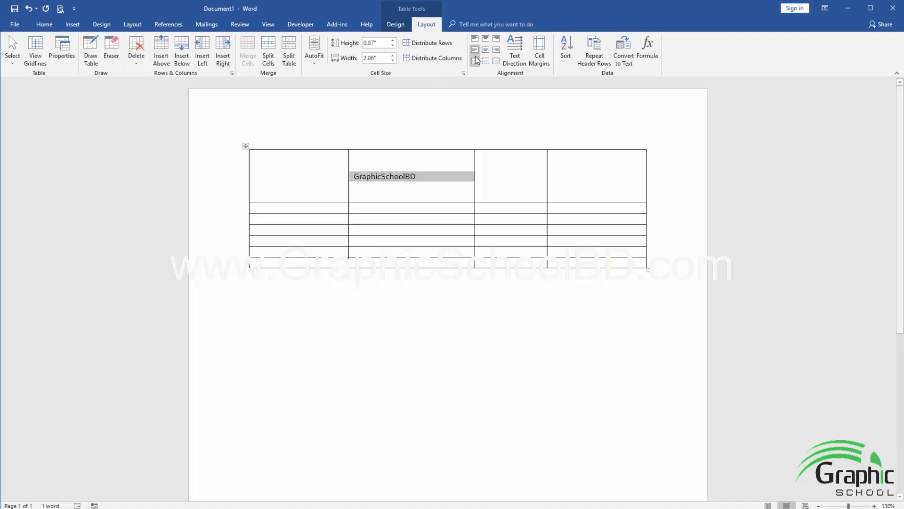
left_click(486, 50)
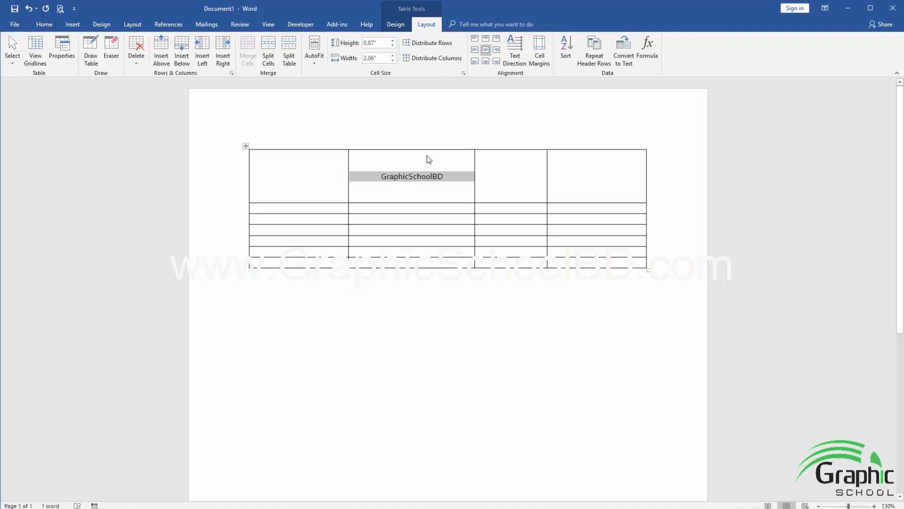
left_click(496, 50)
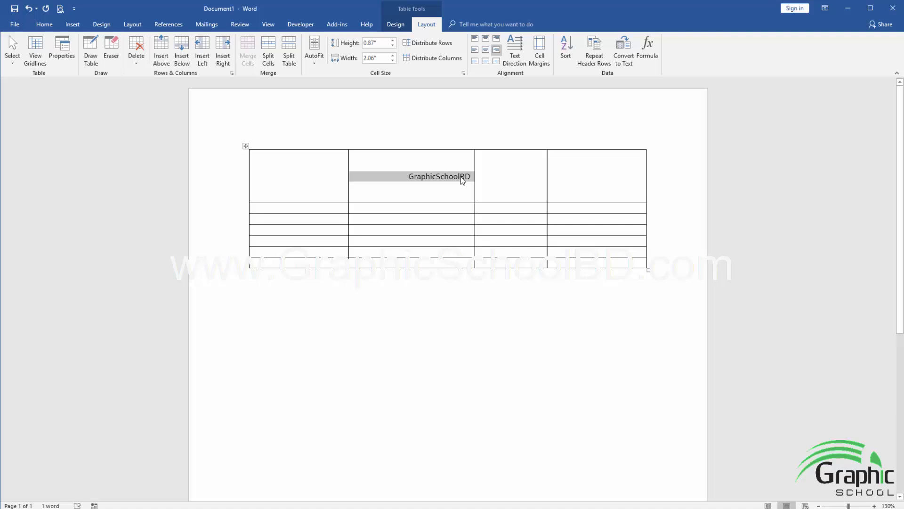
- Try the bottom left, bottom center and bottom right alignments on the GraphicSchoolBD cell
left_click(475, 62)
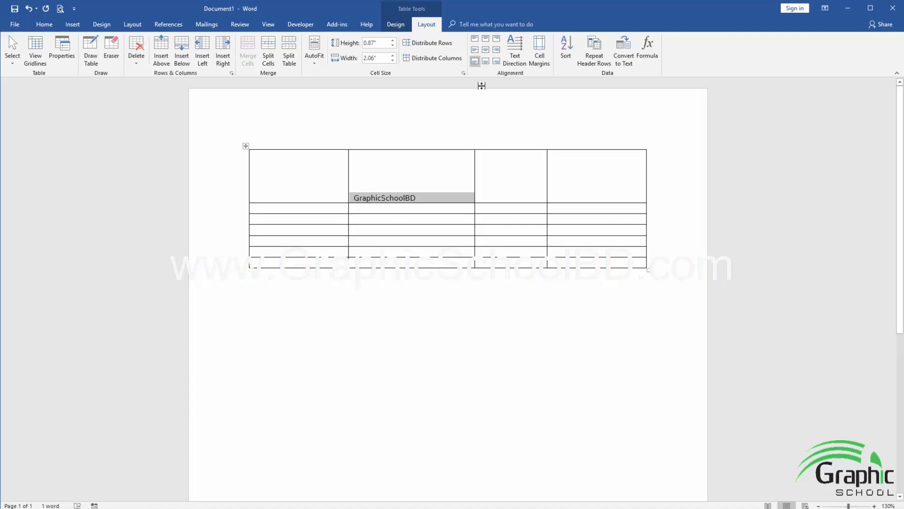
left_click(485, 62)
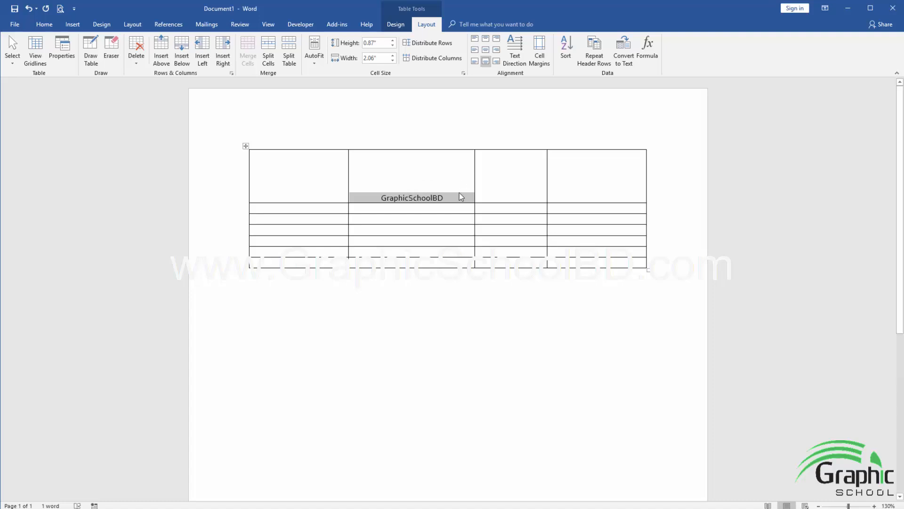
left_click(496, 61)
left_click(435, 174)
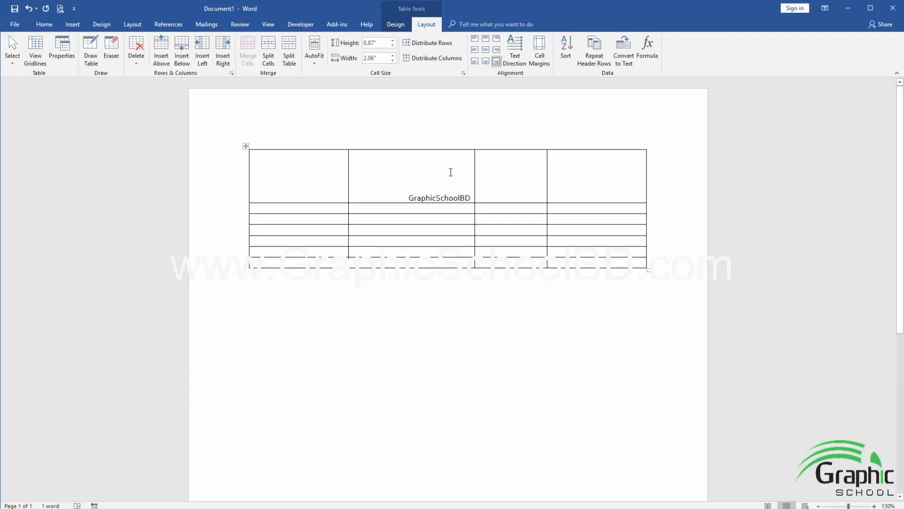
- Center the GraphicSchoolBD text in its cell and cycle its text direction through both vertical orientations back to horizontal
left_click(486, 50)
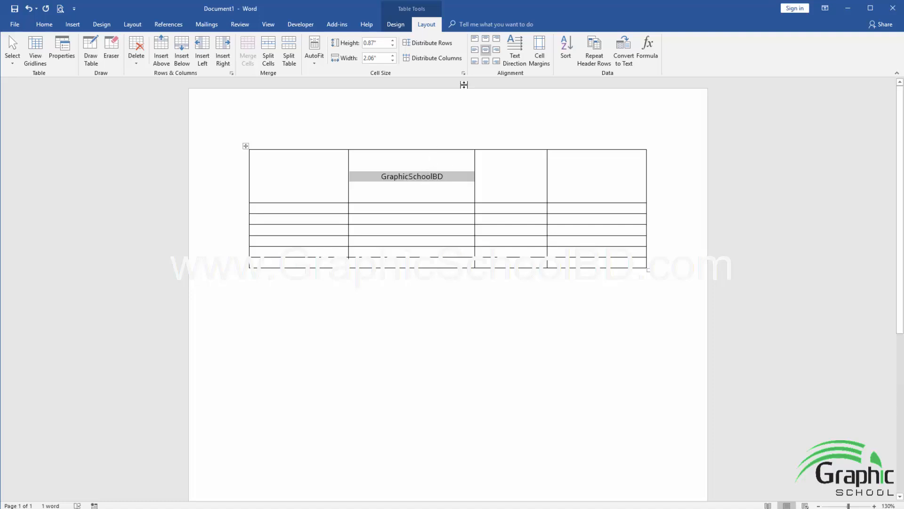
left_click(515, 46)
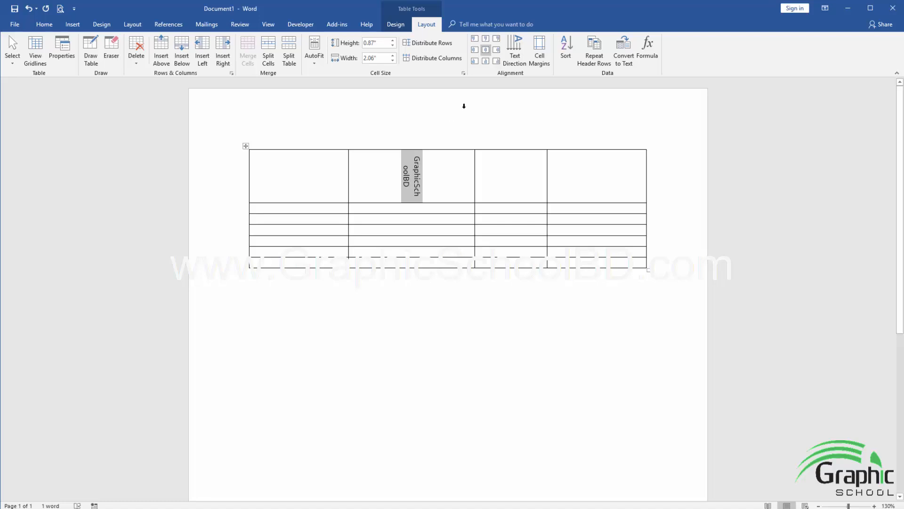
left_click(515, 49)
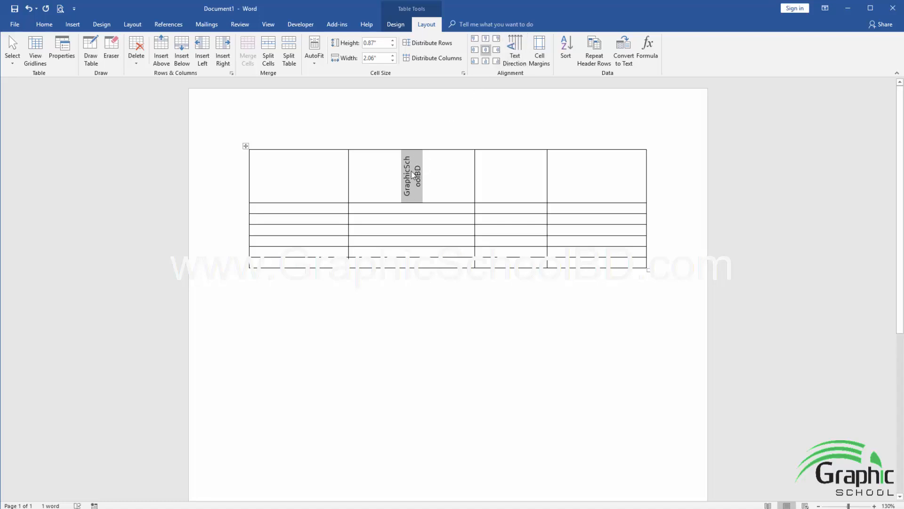
left_click(515, 51)
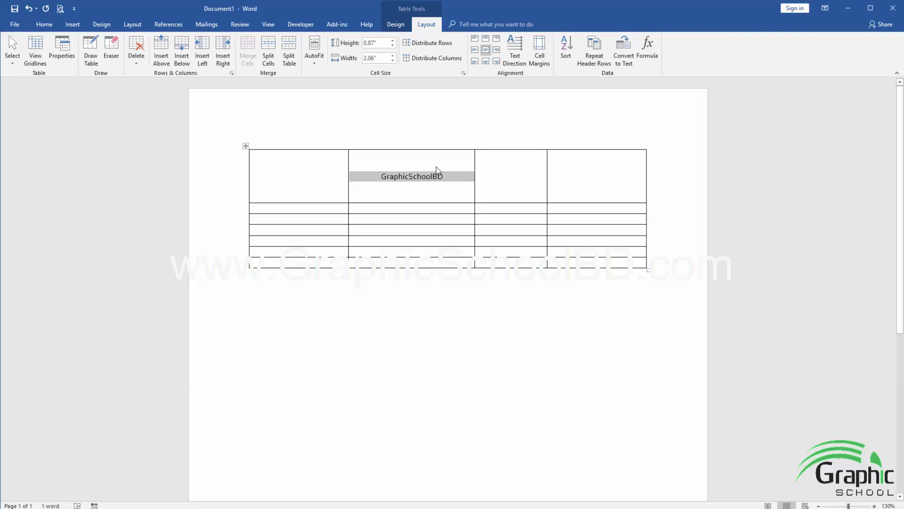
left_click(445, 177)
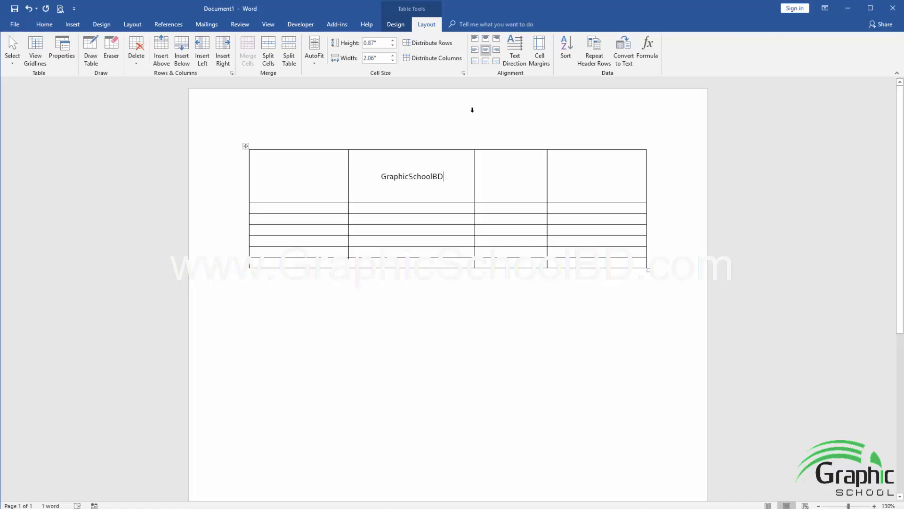
- Review the table's default cell margins without changing them, and align the GraphicSchoolBD text to the top left of its cell
left_click(537, 60)
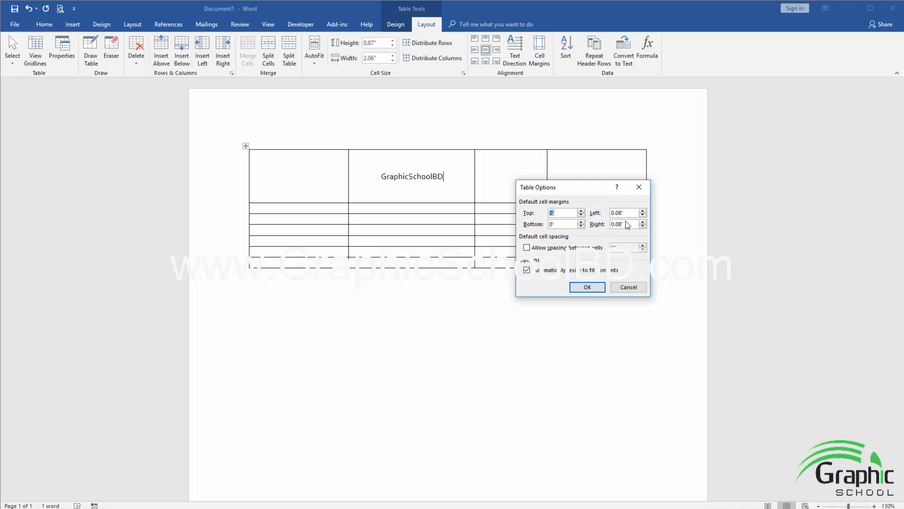
left_click(629, 287)
left_click(381, 176)
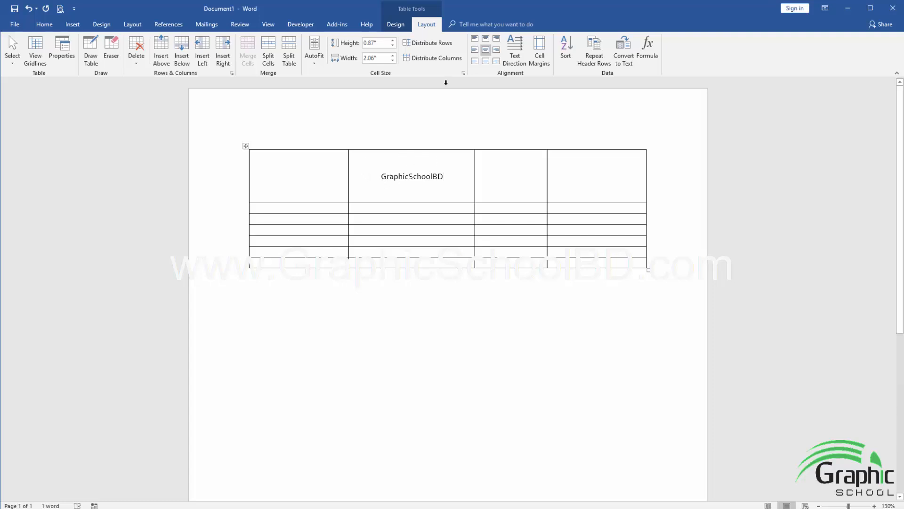
left_click(475, 41)
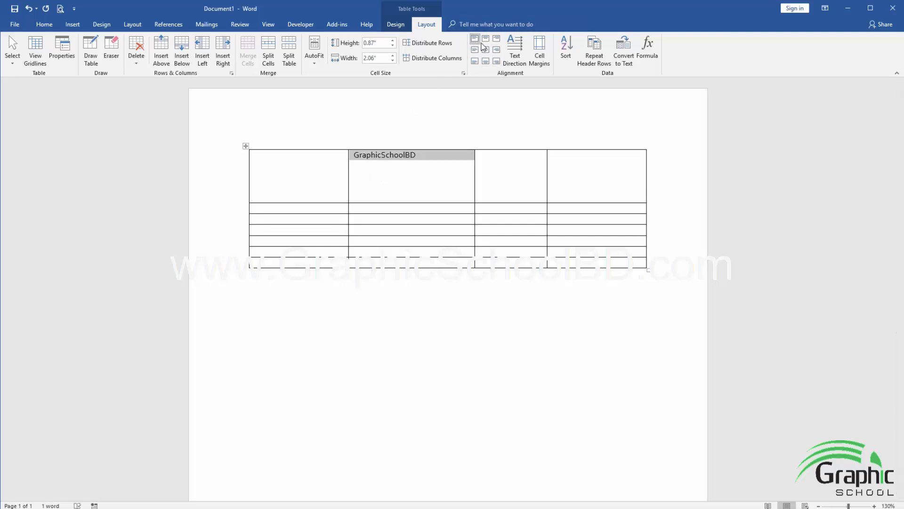
left_click(413, 168)
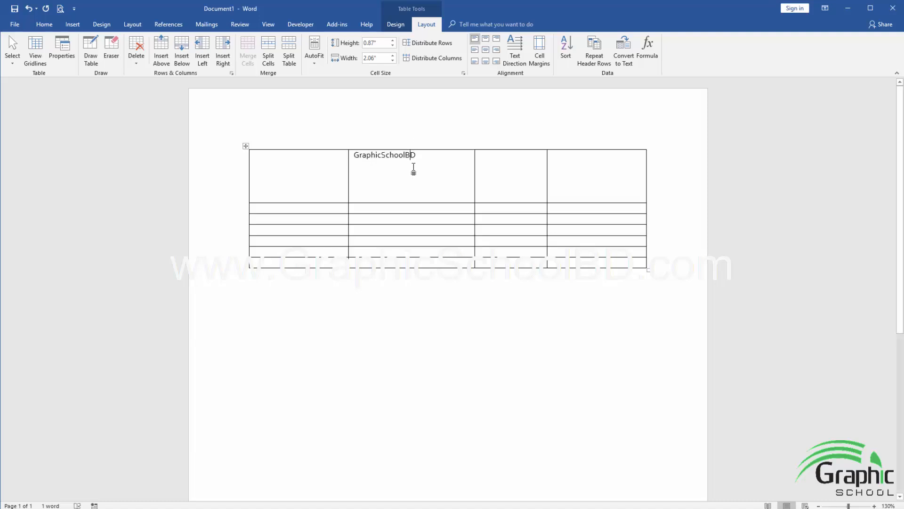
- Set the table's default cell margins to 1" top, 1" bottom and 0.2" left
left_click(546, 50)
left_click_drag(554, 189, 600, 193)
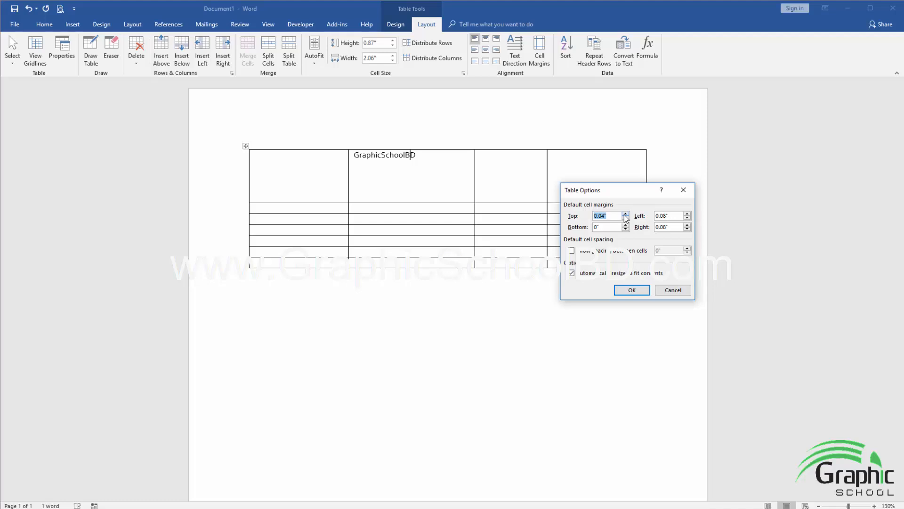
type("1")
key("Tab")
left_click(688, 214)
left_click(688, 214)
left_click(632, 290)
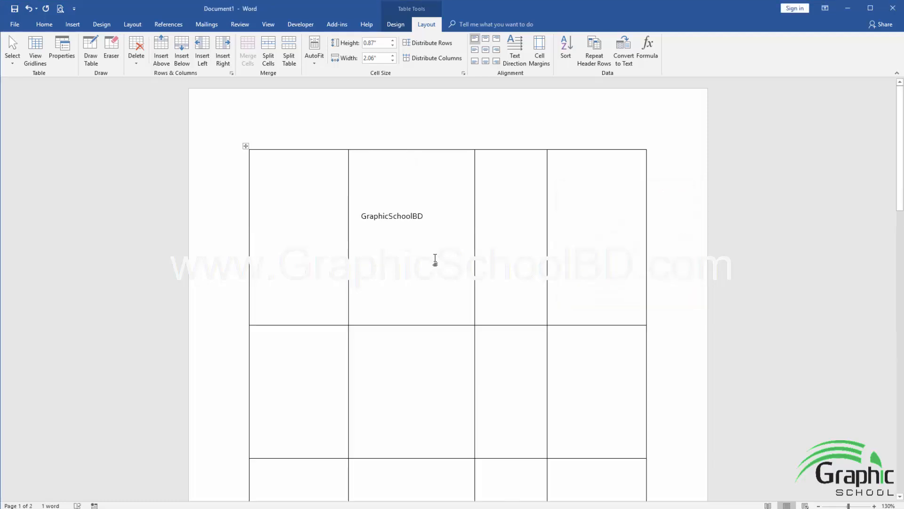
- Reduce the table's default top and bottom cell margins to 0.10"
scroll(397, 228, "down", 5)
scroll(471, 236, "up", 3)
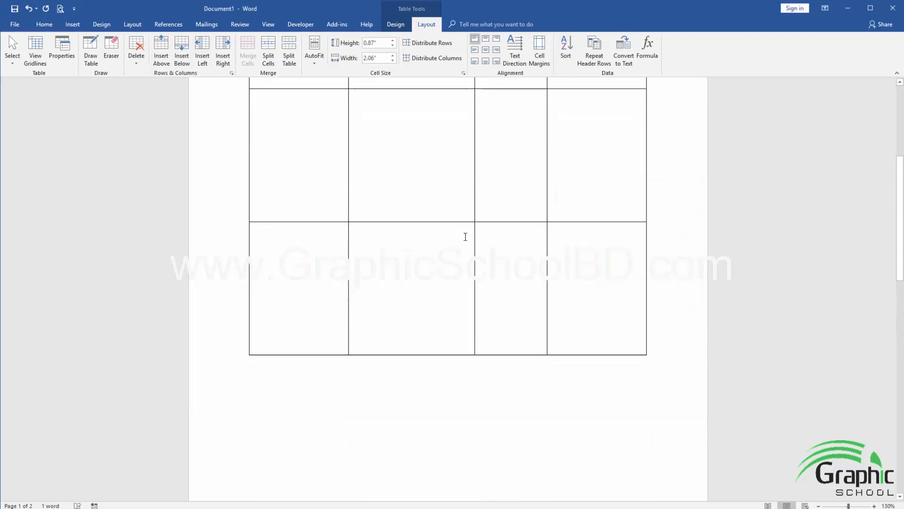
scroll(426, 242, "up", 3)
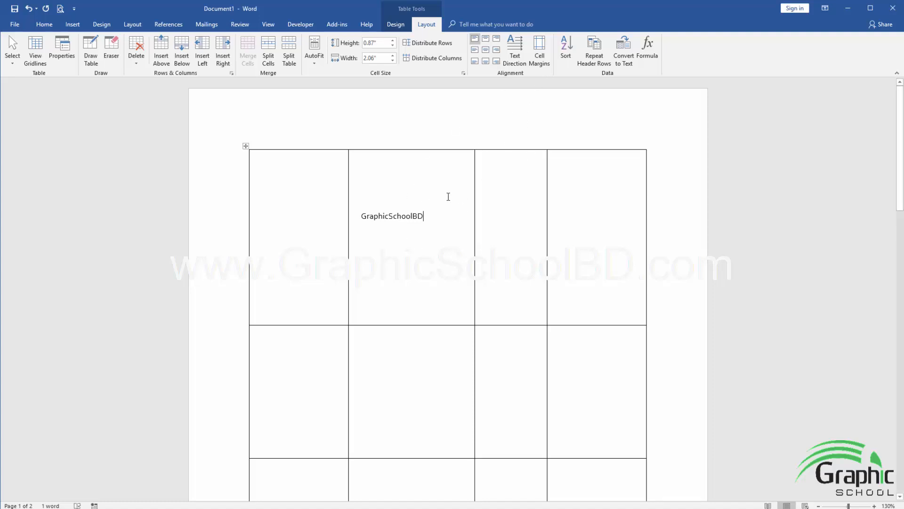
left_click(539, 51)
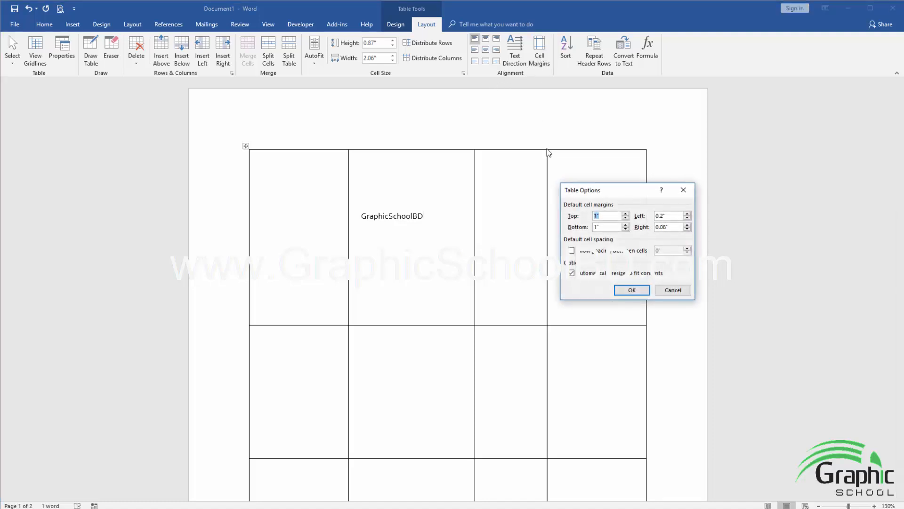
left_click(625, 218)
left_click(625, 218)
type("0.10")
left_click_drag(606, 227, 562, 235)
left_click(634, 290)
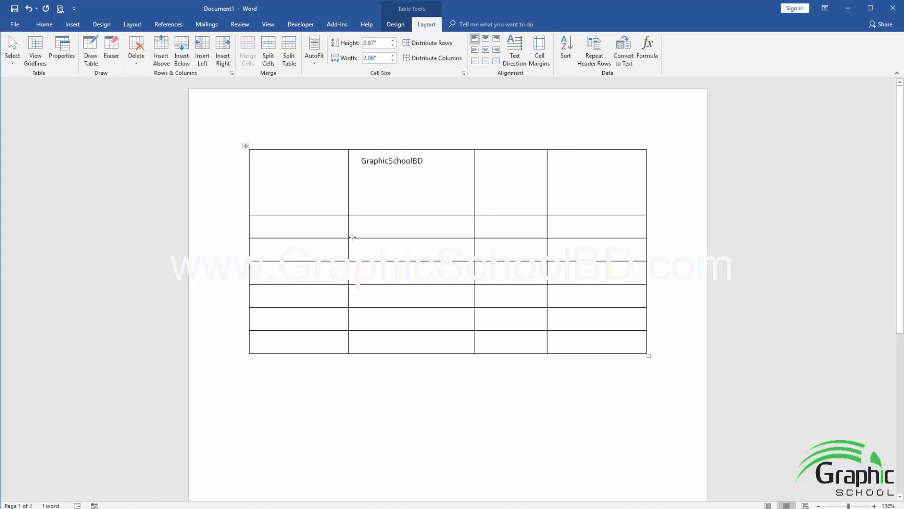
- Number the six first-column cells below the top row from 1 to 6
left_click(316, 234)
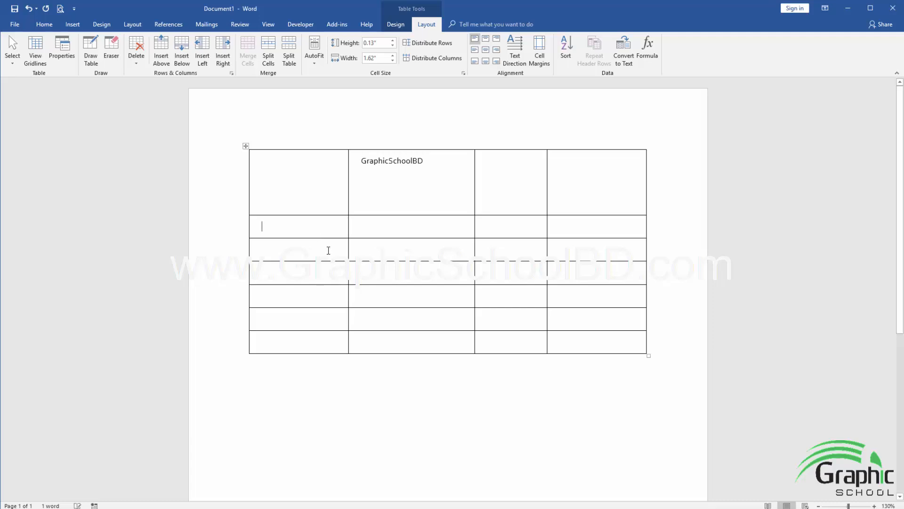
type("1")
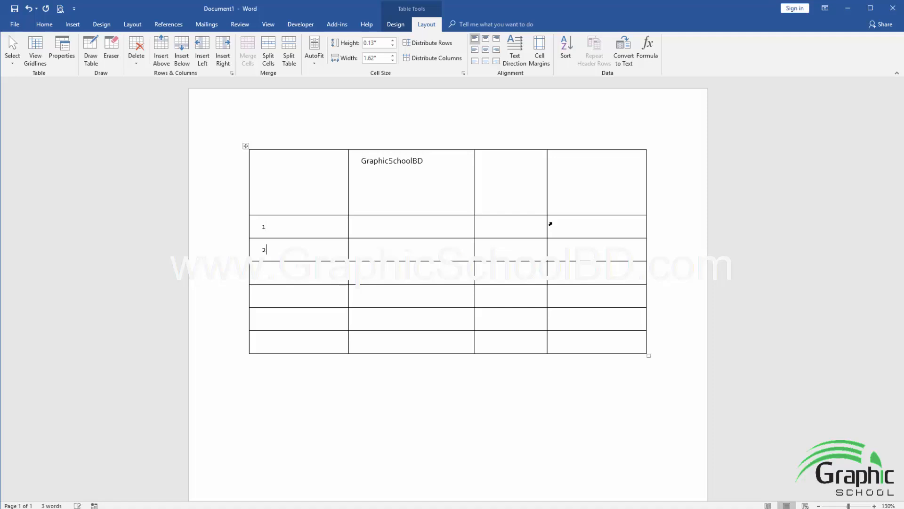
type("032")
key("Down")
type("4")
type("5")
key("Down")
type("6")
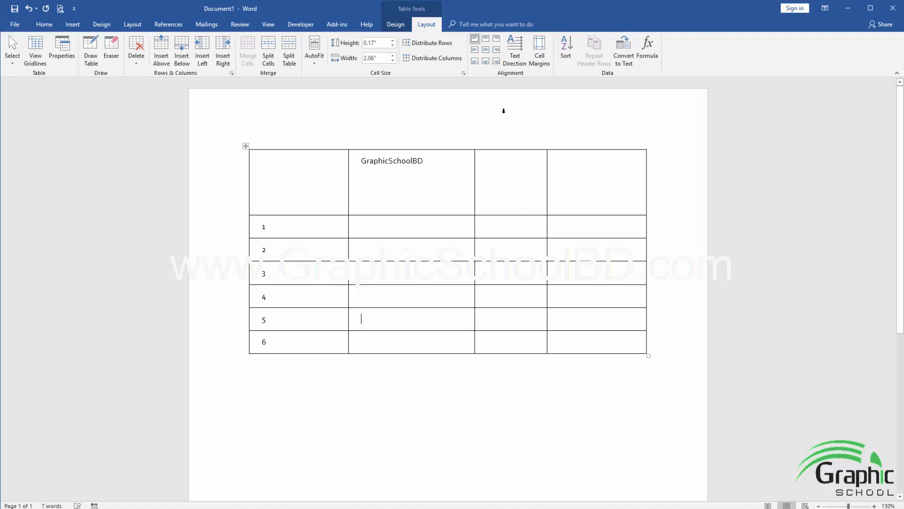
- Start a sort of the whole table and choose Column 1 as the first sort key
left_click_drag(272, 231, 278, 343)
left_click(272, 226)
left_click(266, 293)
left_click(566, 52)
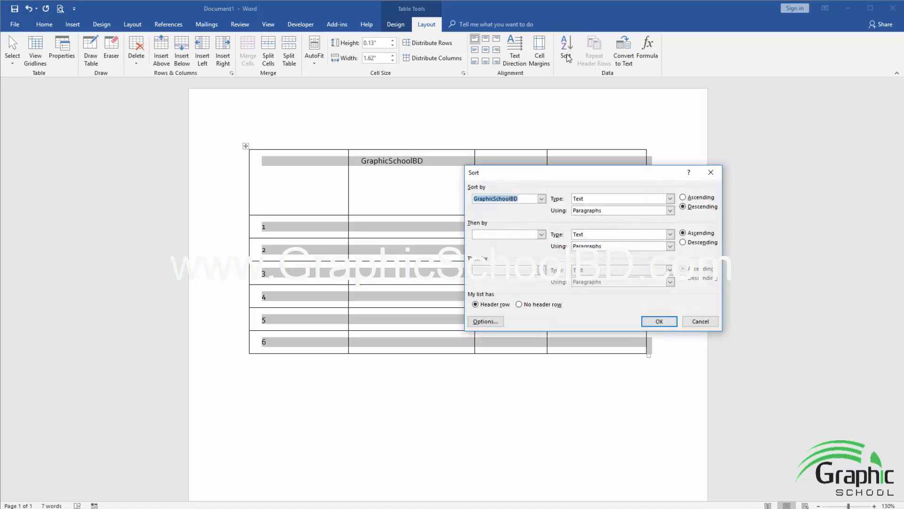
left_click_drag(542, 178, 588, 183)
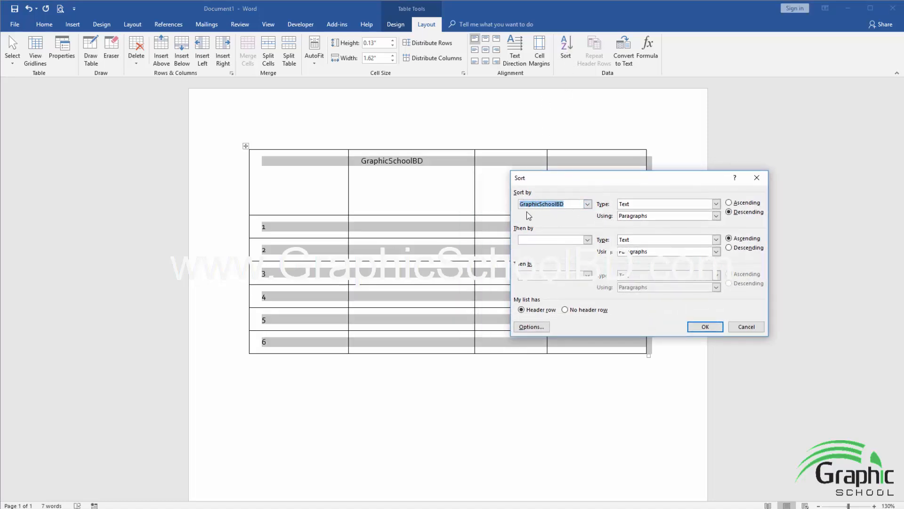
left_click(588, 205)
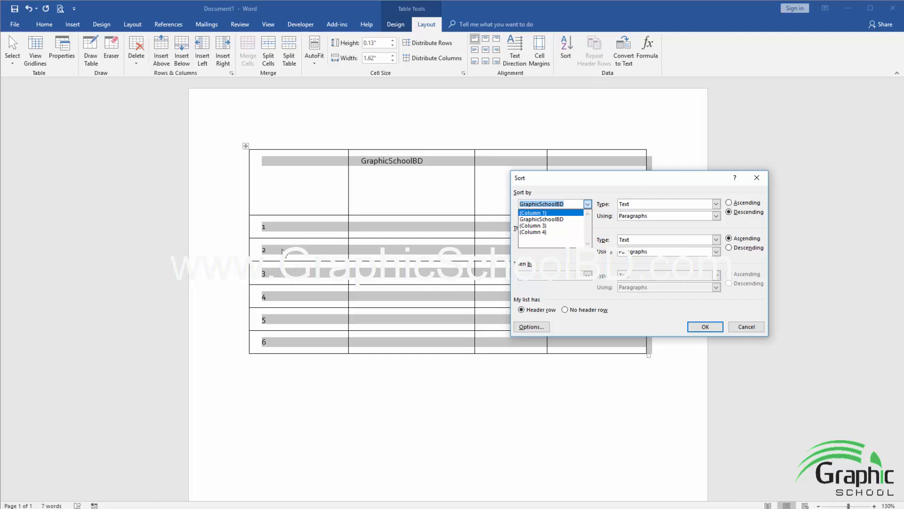
left_click(532, 212)
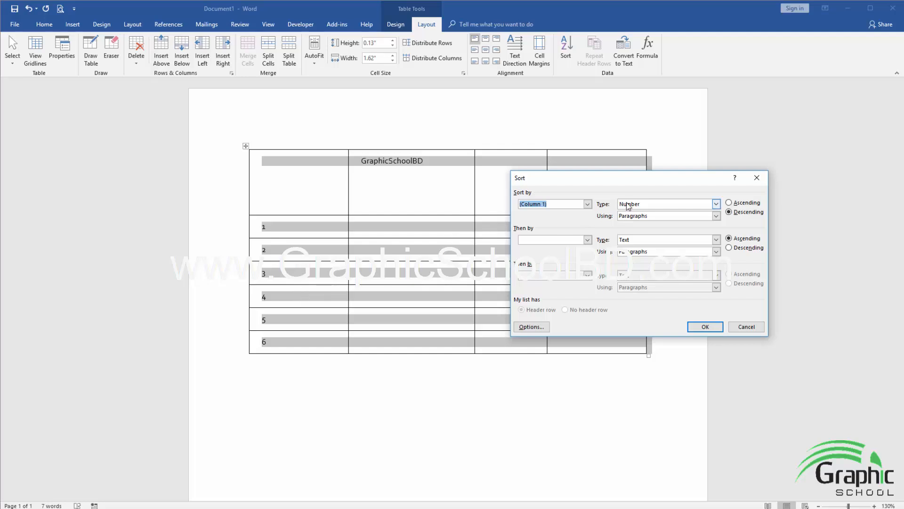
- Set the Column 1 sort type to Number and sort the rows in descending order
left_click(717, 205)
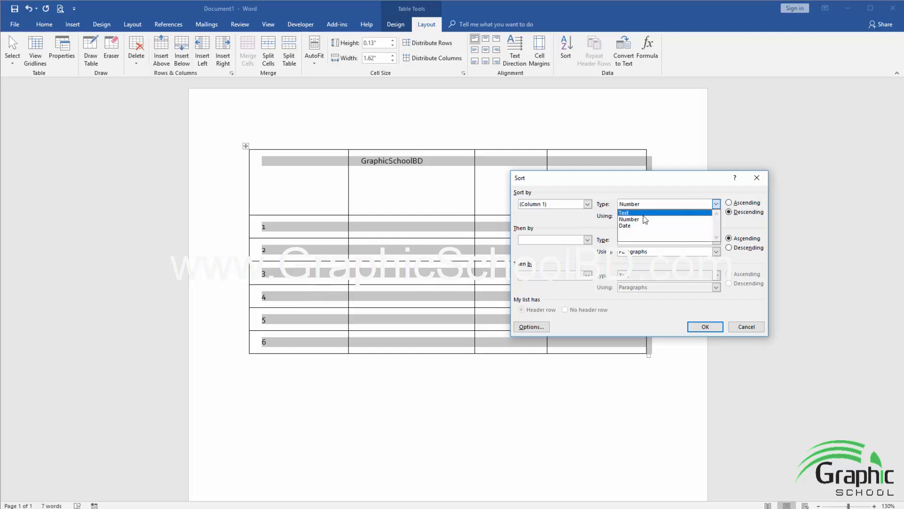
left_click(681, 210)
left_click(717, 205)
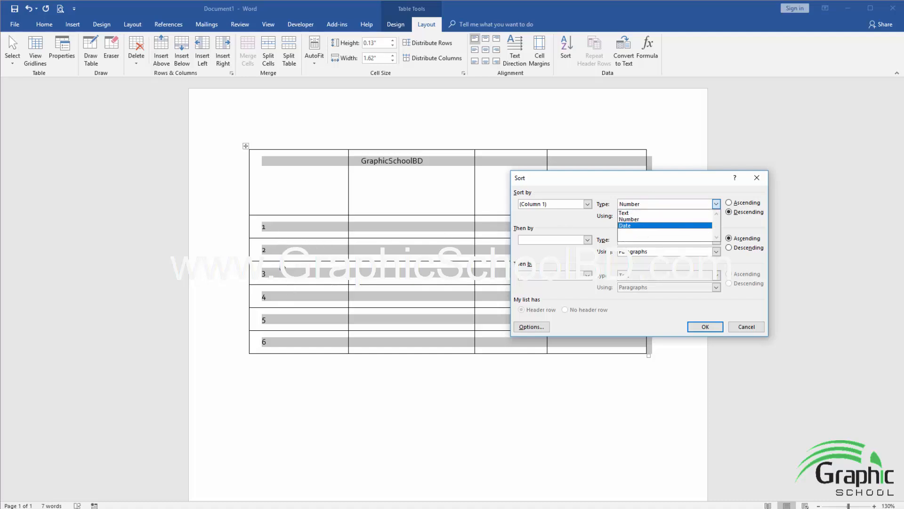
left_click(631, 219)
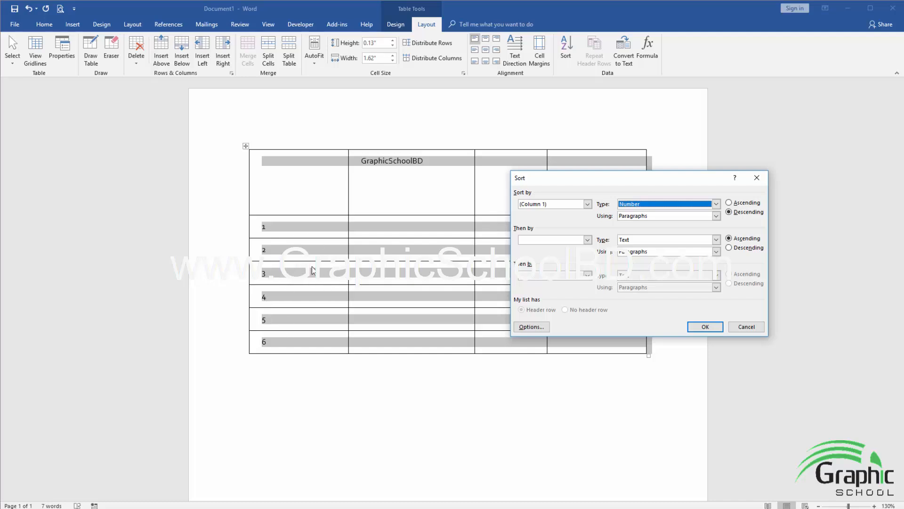
left_click(699, 327)
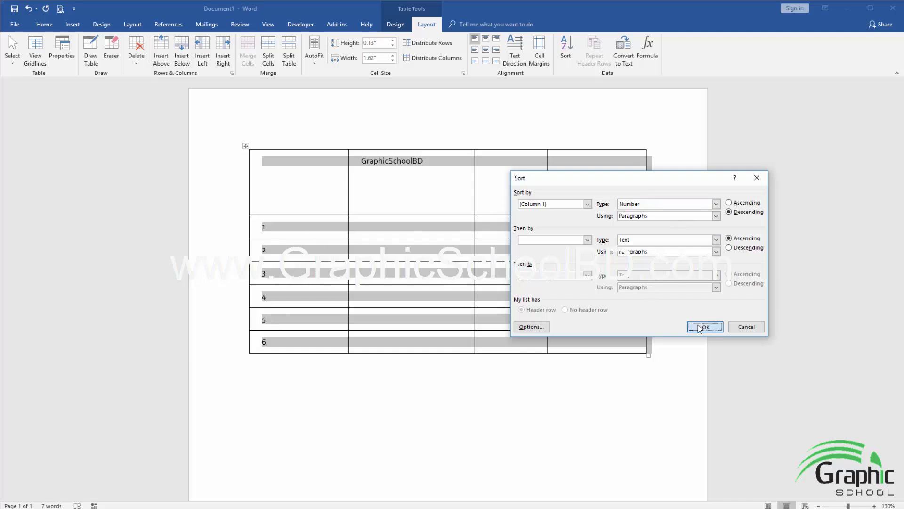
left_click(321, 252)
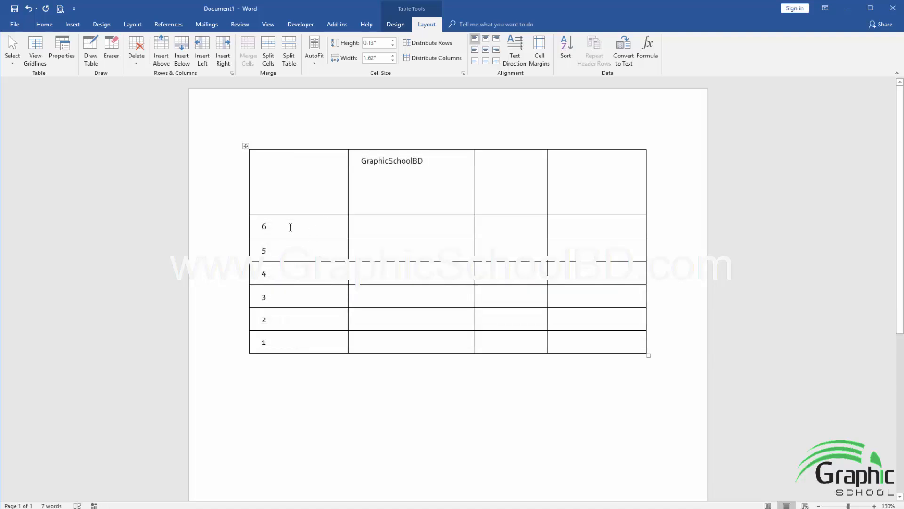
left_click_drag(289, 226, 286, 335)
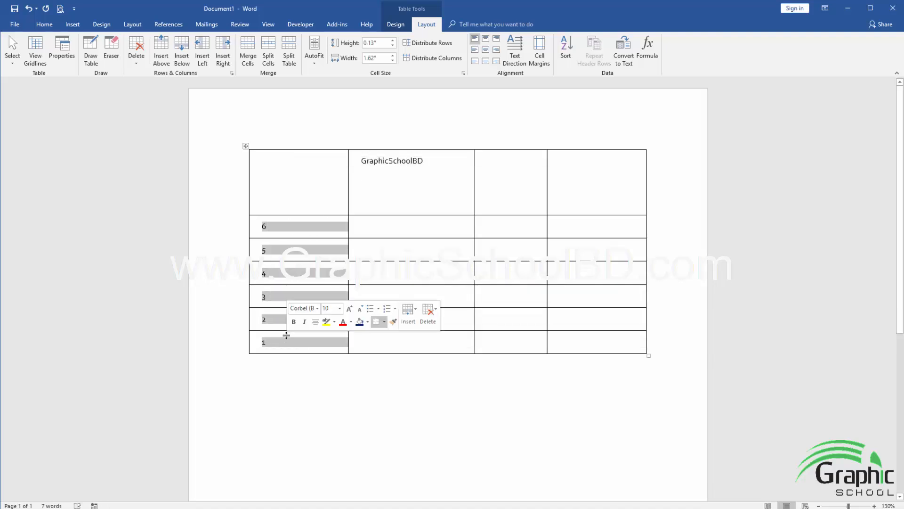
left_click(289, 255)
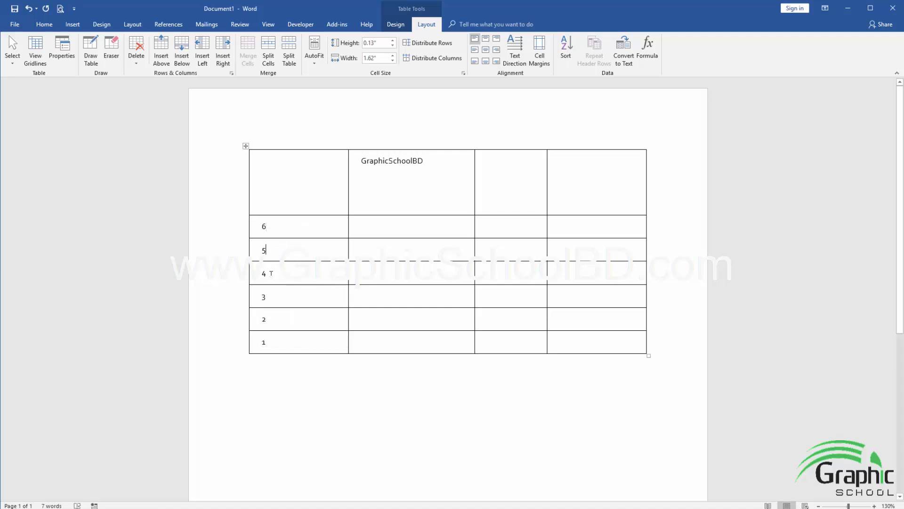
left_click(272, 292)
- Fill the six second-column cells below the top row with A, B, C, D, E and f
left_click(374, 227)
type("A")
key("Down")
type("B")
key("Down")
type("c")
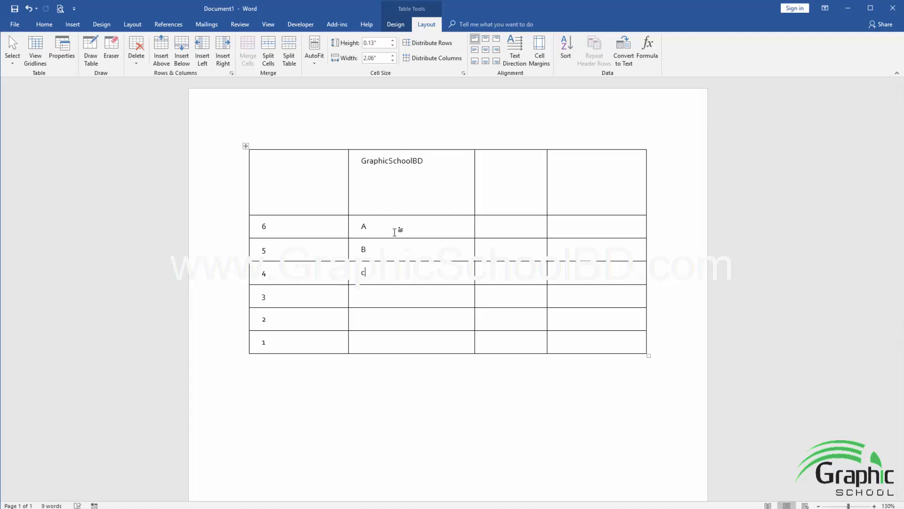
key("Down")
type("c")
type("d")
key("Down")
type("e")
key("Down")
type("f")
- Sort the lettered rows by Column 2 with type Text in descending order
left_click(395, 231)
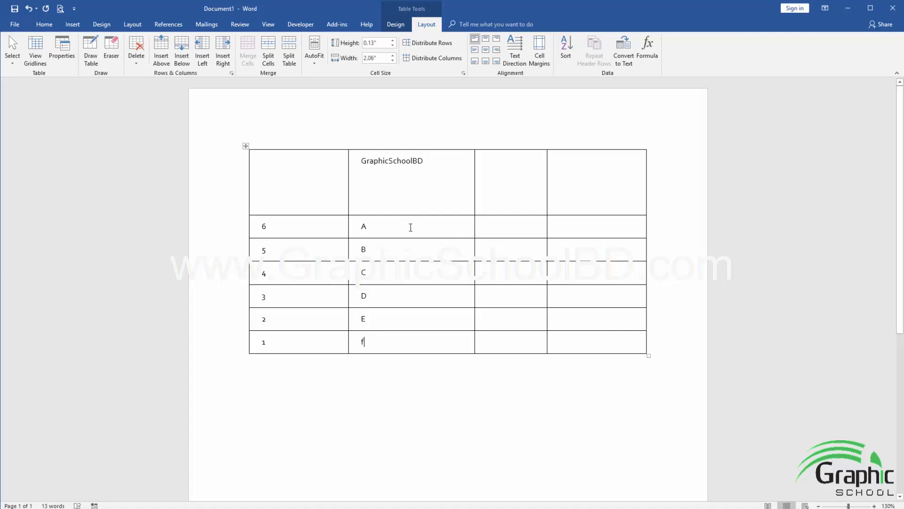
left_click(572, 55)
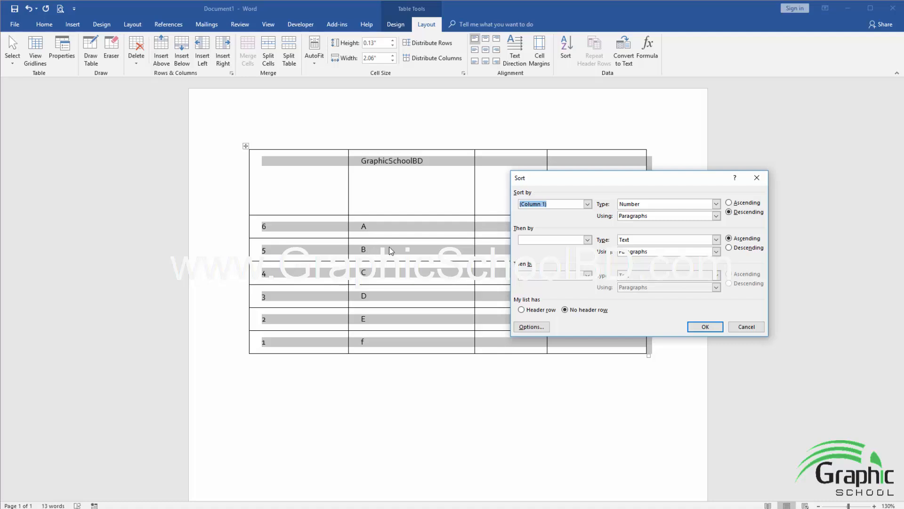
left_click(589, 206)
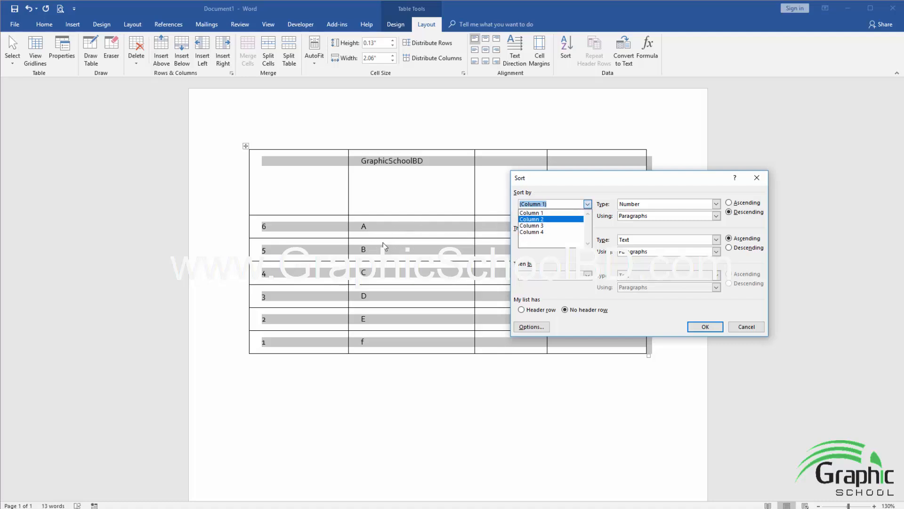
left_click(543, 219)
key("Down")
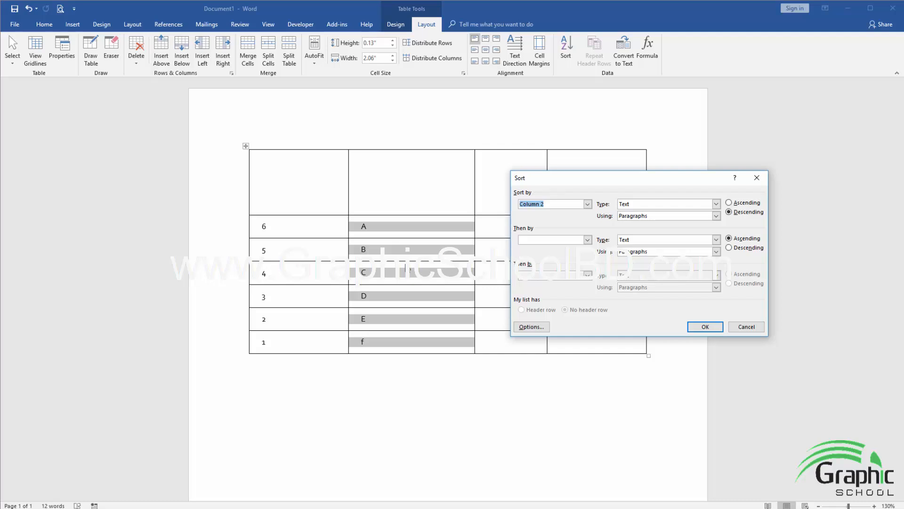
left_click(716, 206)
left_click(652, 211)
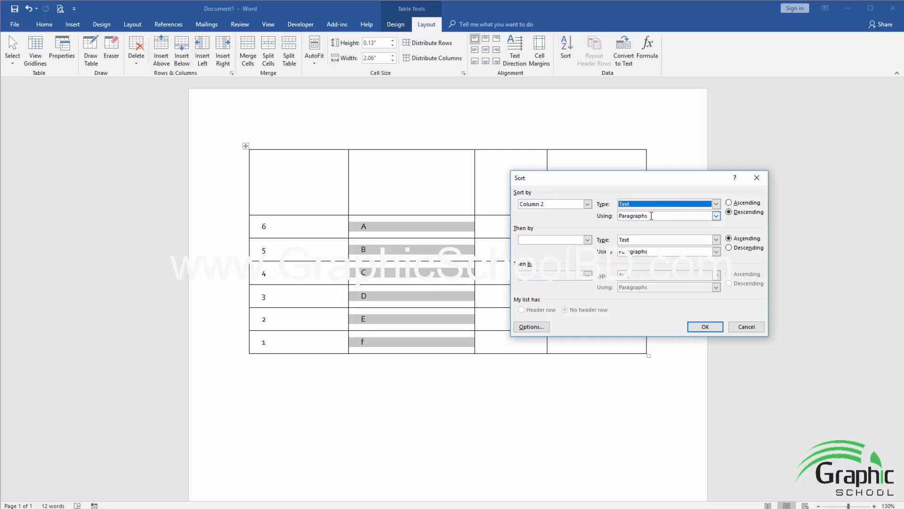
left_click(731, 212)
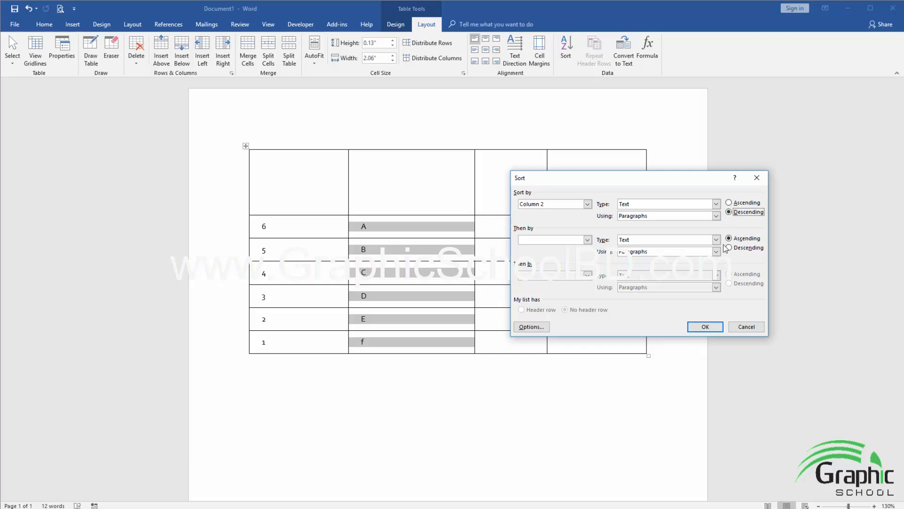
left_click(705, 327)
left_click(346, 280)
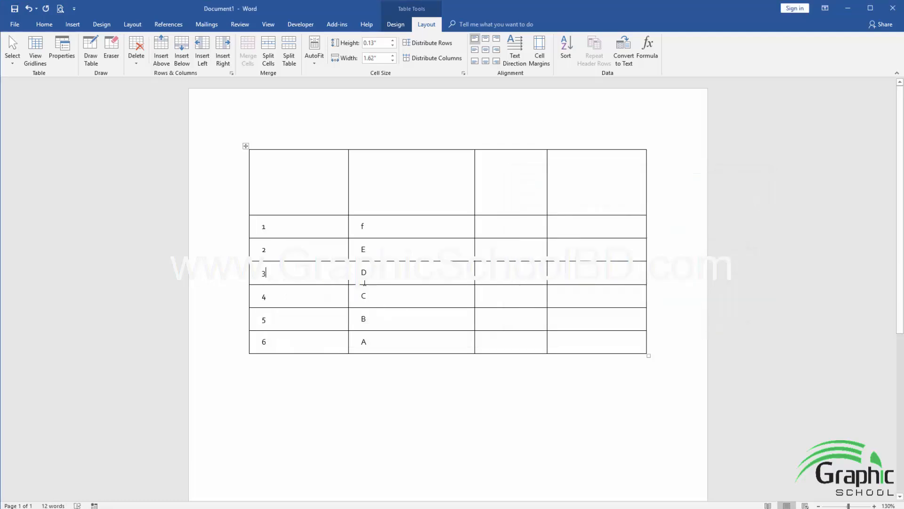
left_click_drag(389, 228, 385, 348)
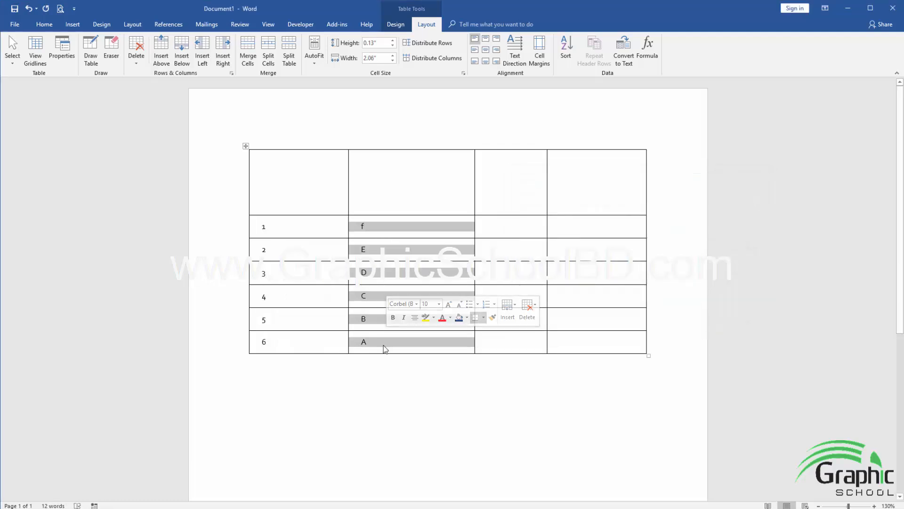
left_click(385, 348)
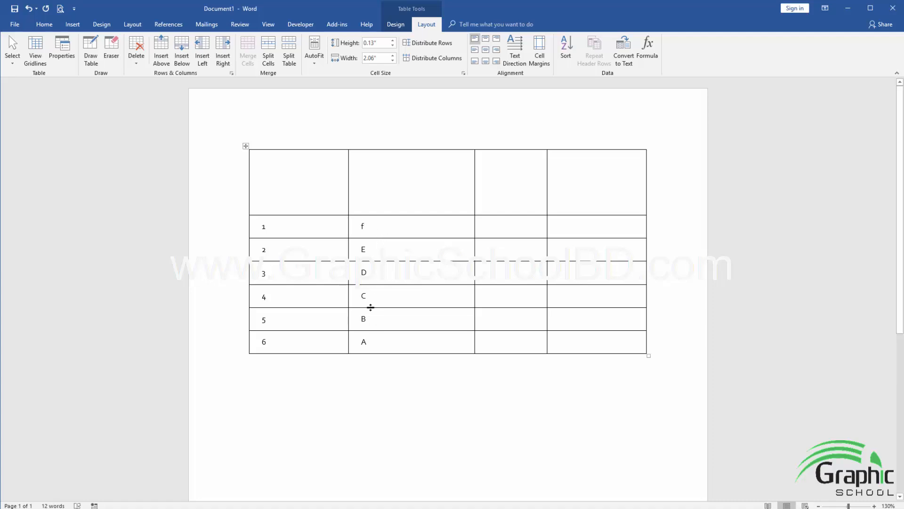
left_click(372, 227)
left_click(566, 48)
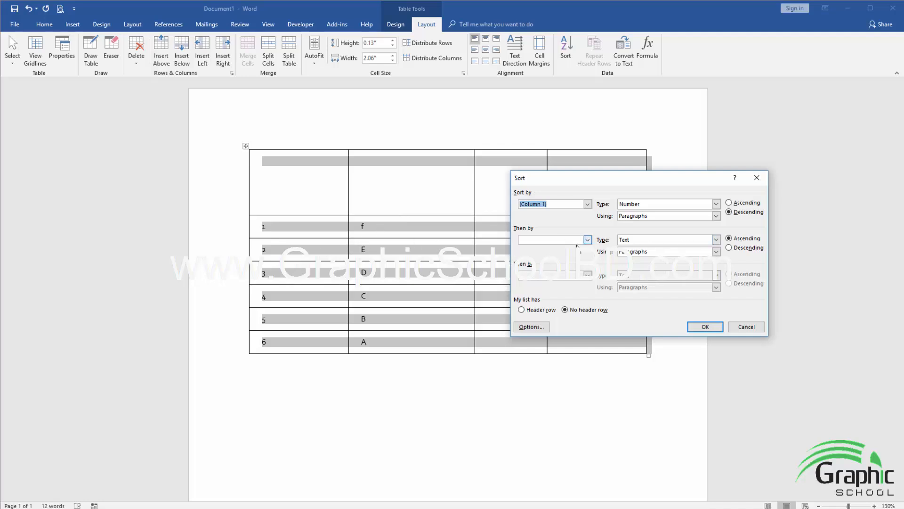
left_click(746, 326)
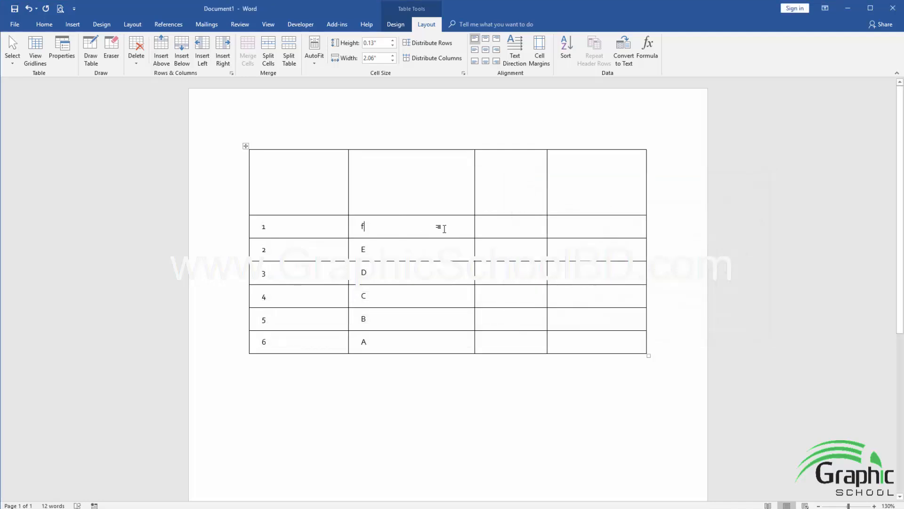